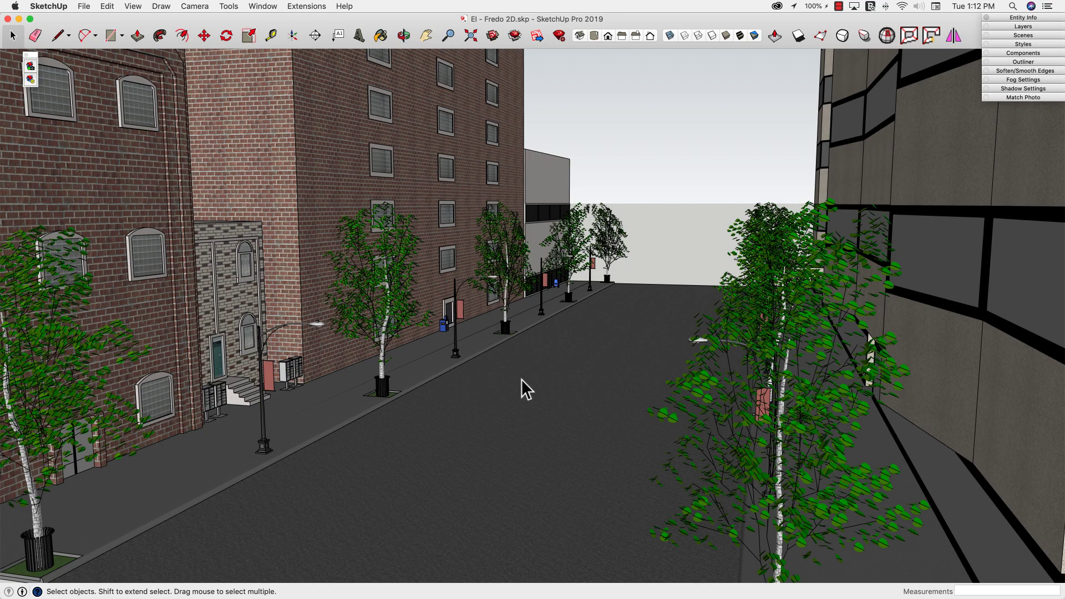
# Open the sidewalk birch tree component for editing, one level deep
pyautogui.press('pagedown')
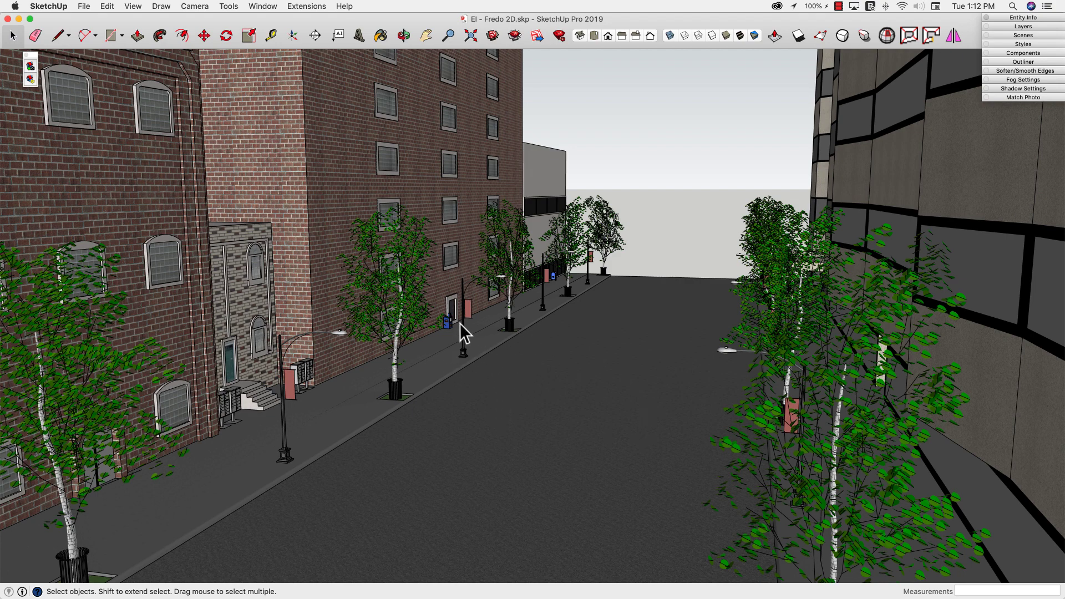
pyautogui.click(401, 339)
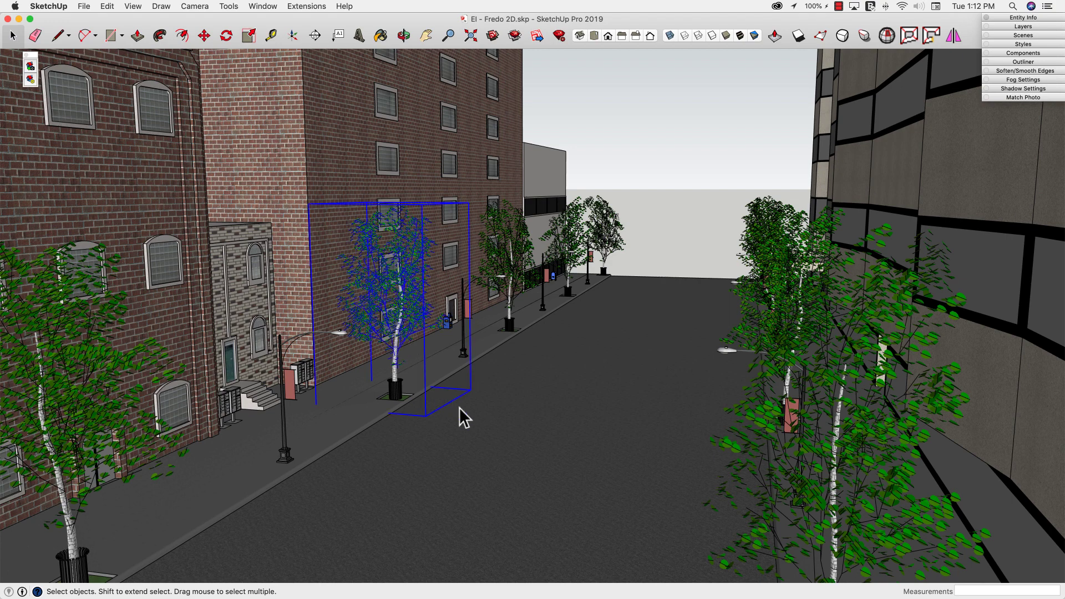
pyautogui.doubleClick(406, 327)
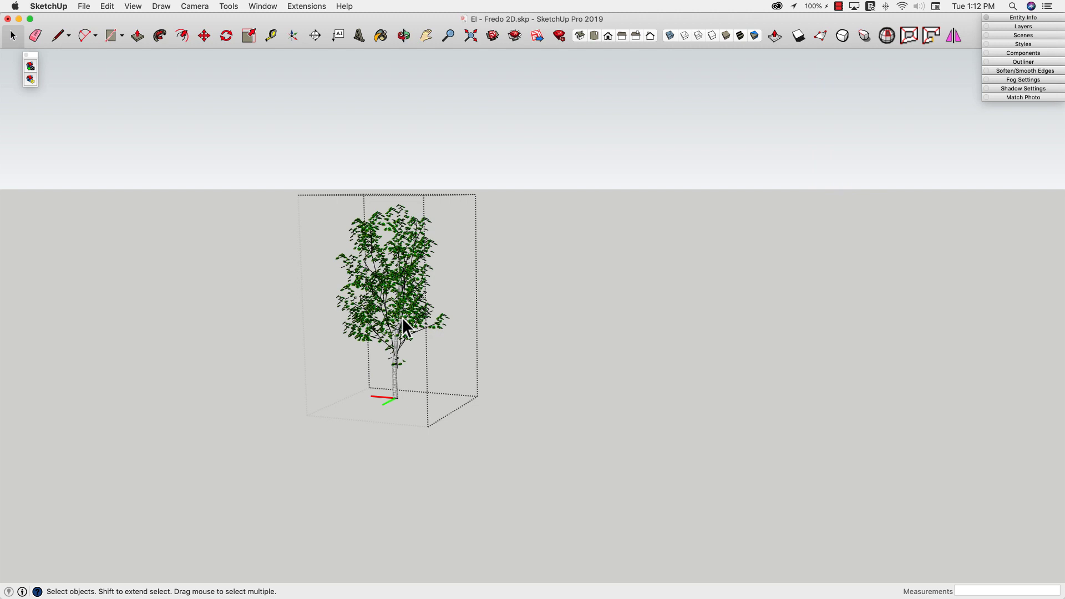
pyautogui.click(380, 277)
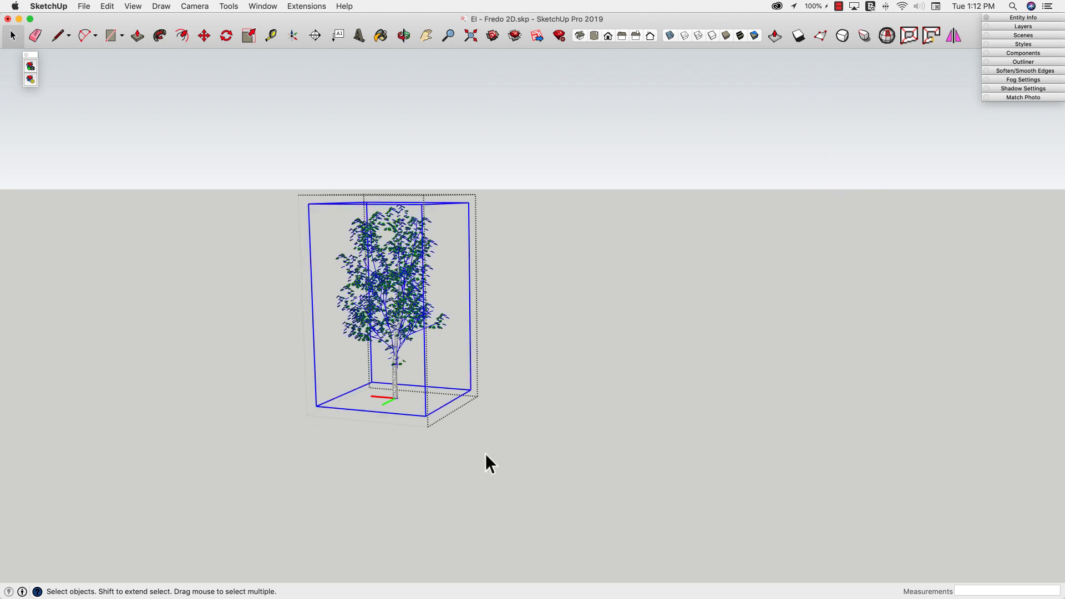
pyautogui.doubleClick(398, 313)
# Window-select the tree's leaf components and check them in Entity Info
pyautogui.moveTo(312, 178); pyautogui.dragTo(504, 457)
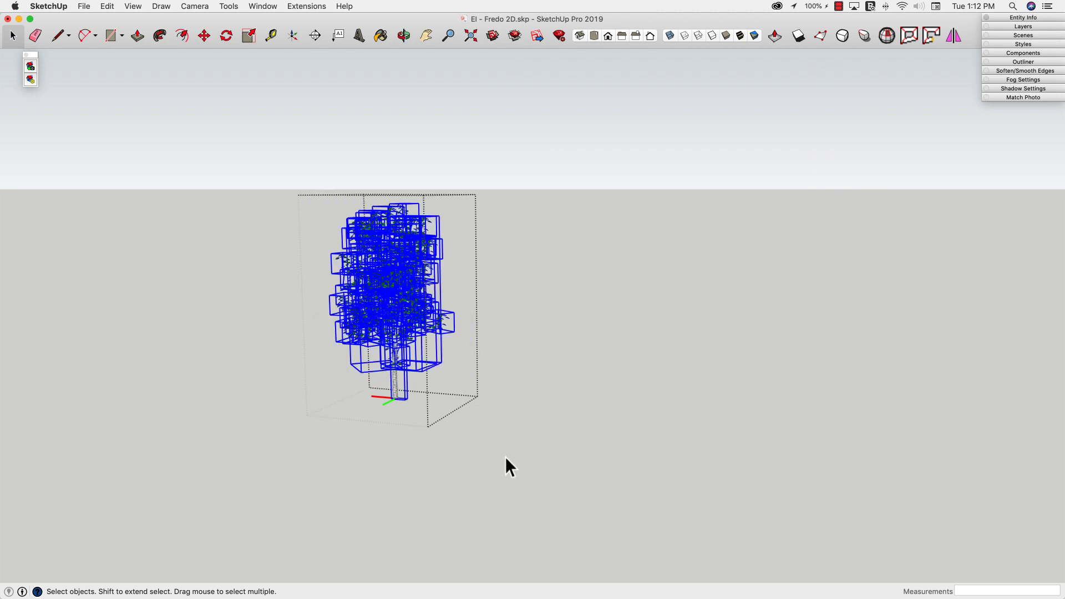
pyautogui.click(1030, 18)
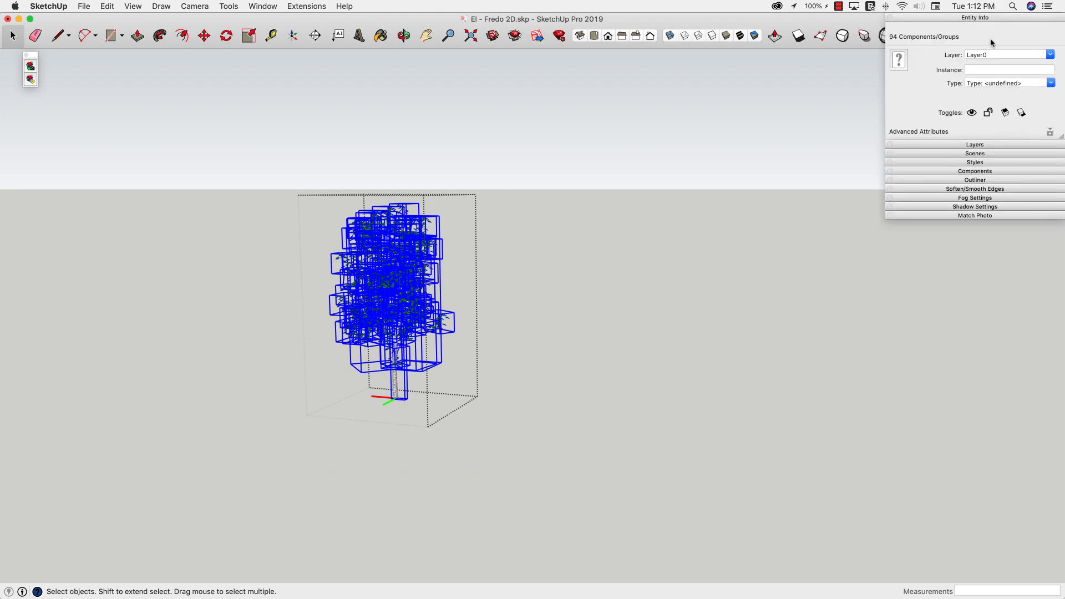
pyautogui.click(402, 269)
pyautogui.scroll(-5, 400, 278)
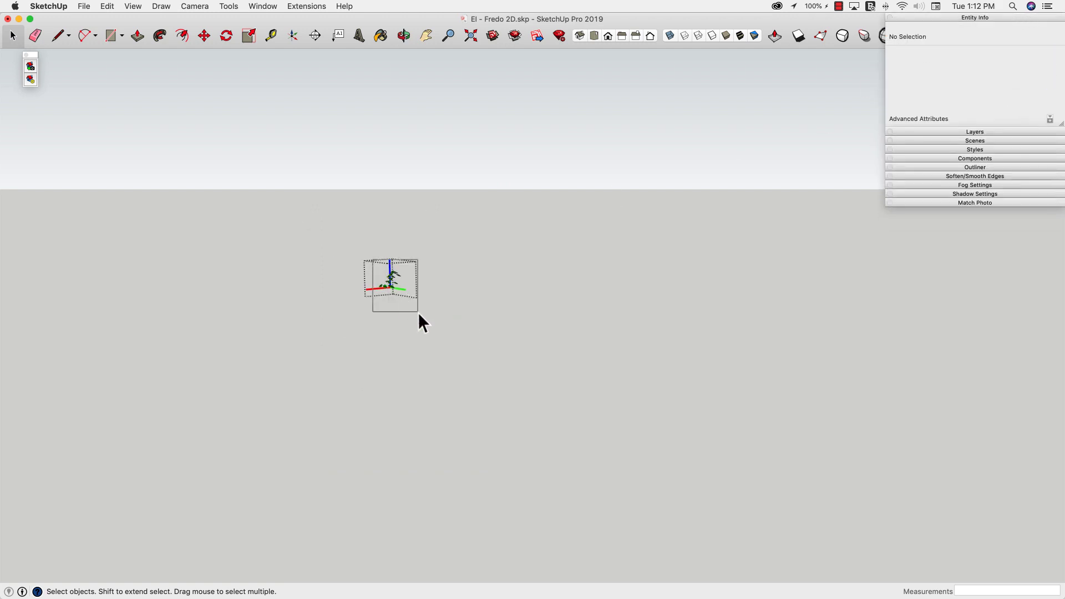
pyautogui.moveTo(418, 313); pyautogui.dragTo(418, 313)
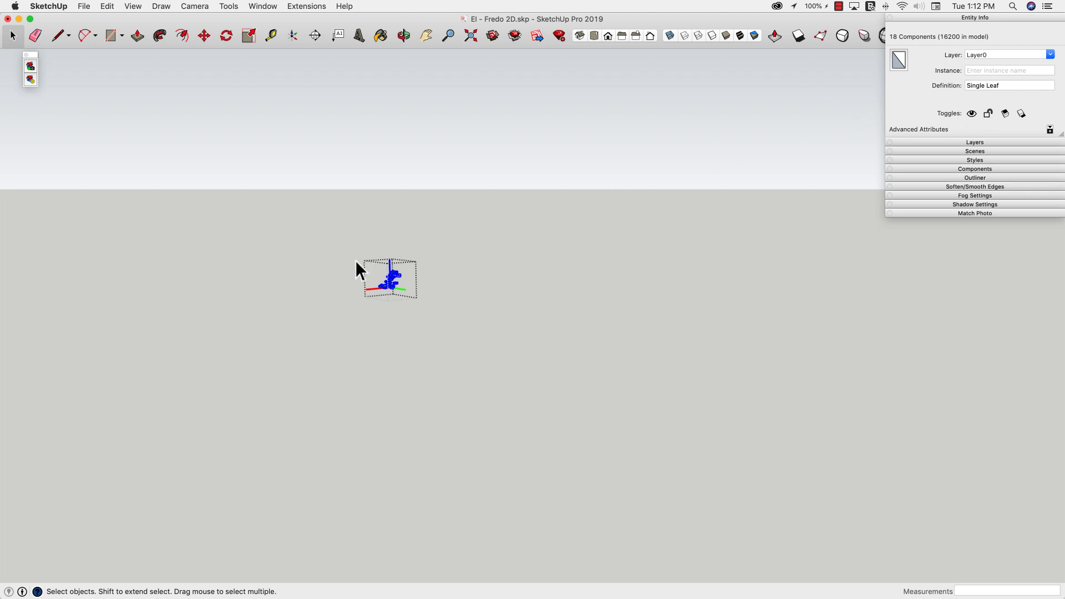
# Orbit edge-on to inspect a leaf's 4 entities, then restore the upright view
pyautogui.moveTo(392, 275); pyautogui.dragTo(375, 261, button='middle')
pyautogui.moveTo(364, 248); pyautogui.dragTo(411, 300)
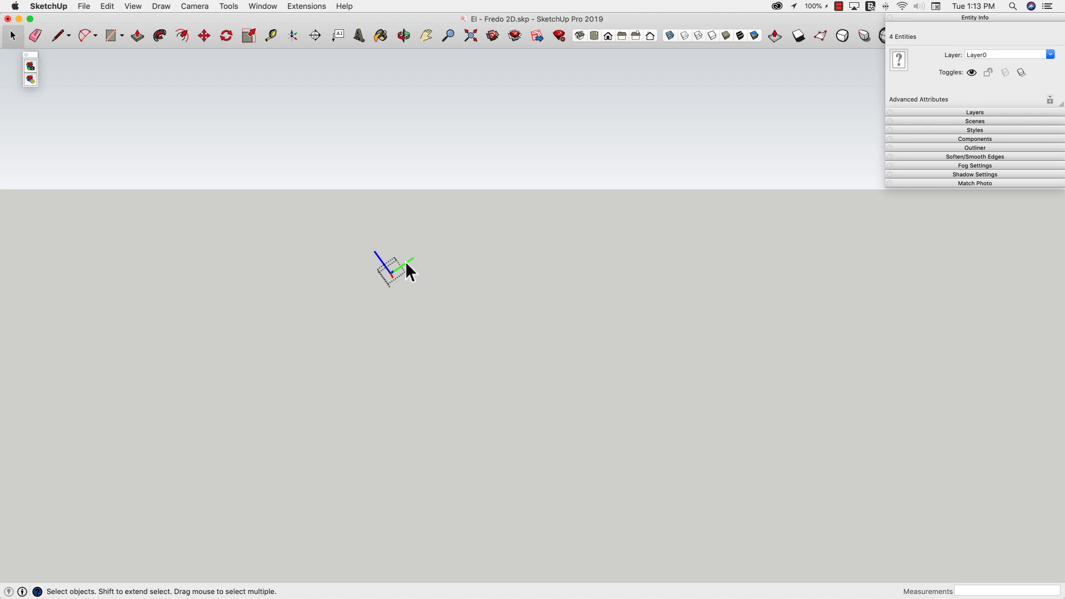
pyautogui.press('super+z')
pyautogui.click(451, 271)
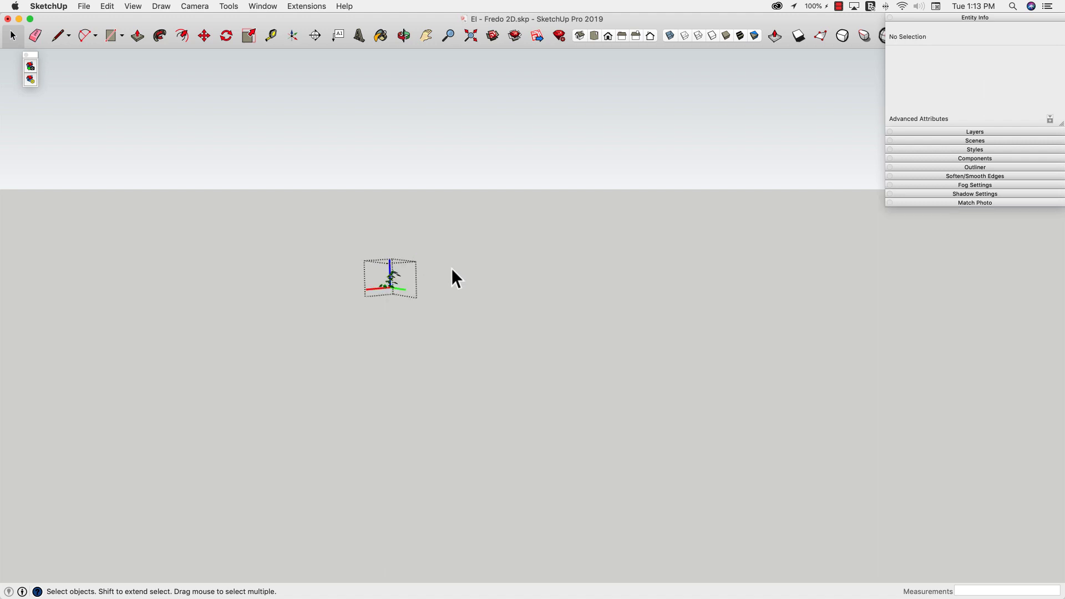
pyautogui.scroll(5, 450, 347)
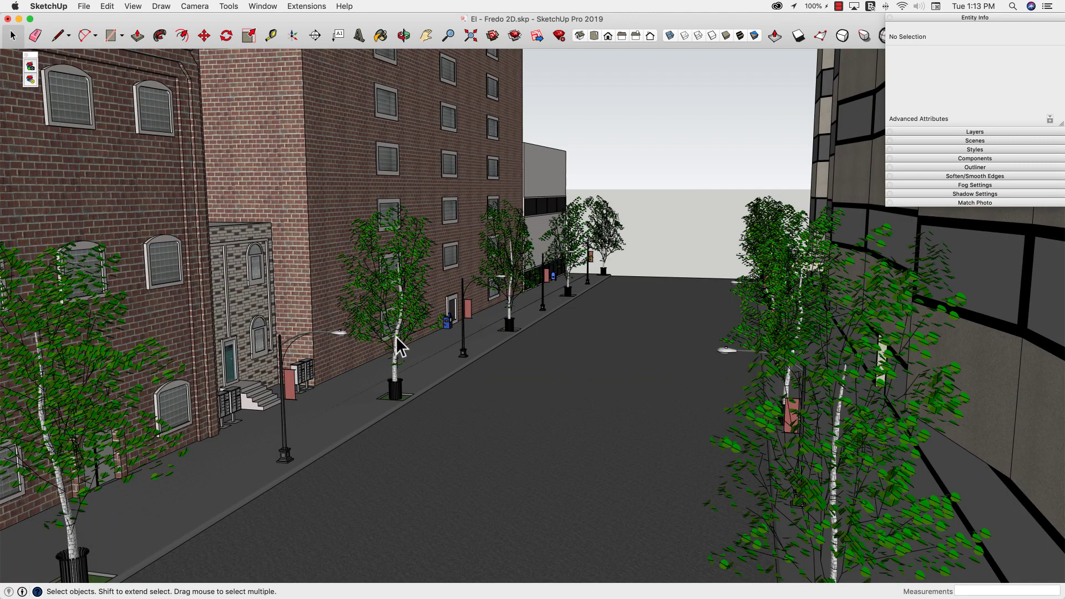
# Select a street birch tree and launch Fredo Portrait's Portrait Studio for it
pyautogui.click(399, 349)
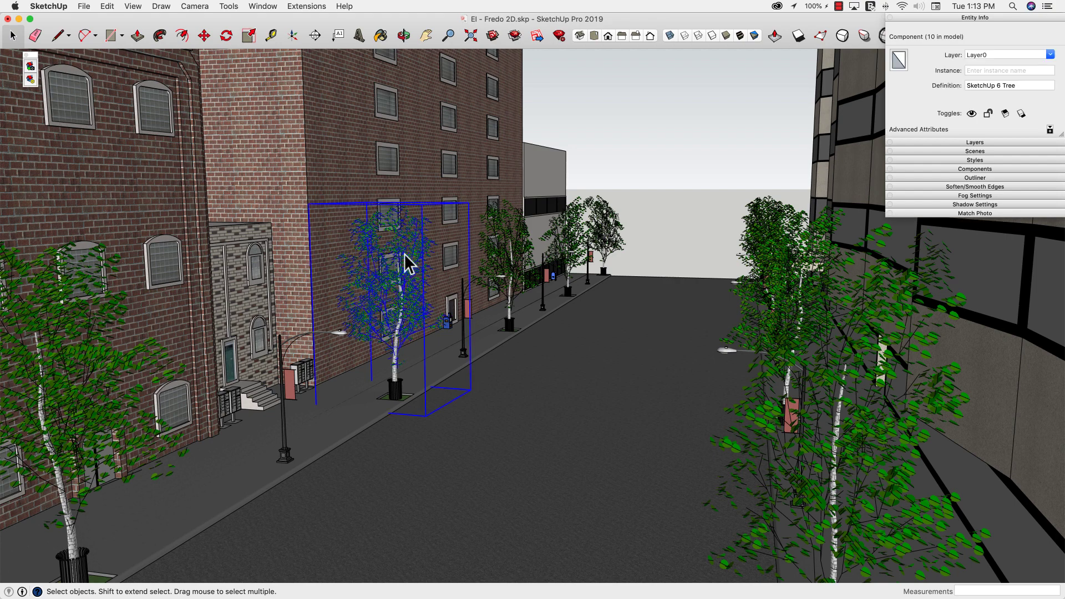
pyautogui.click(30, 80)
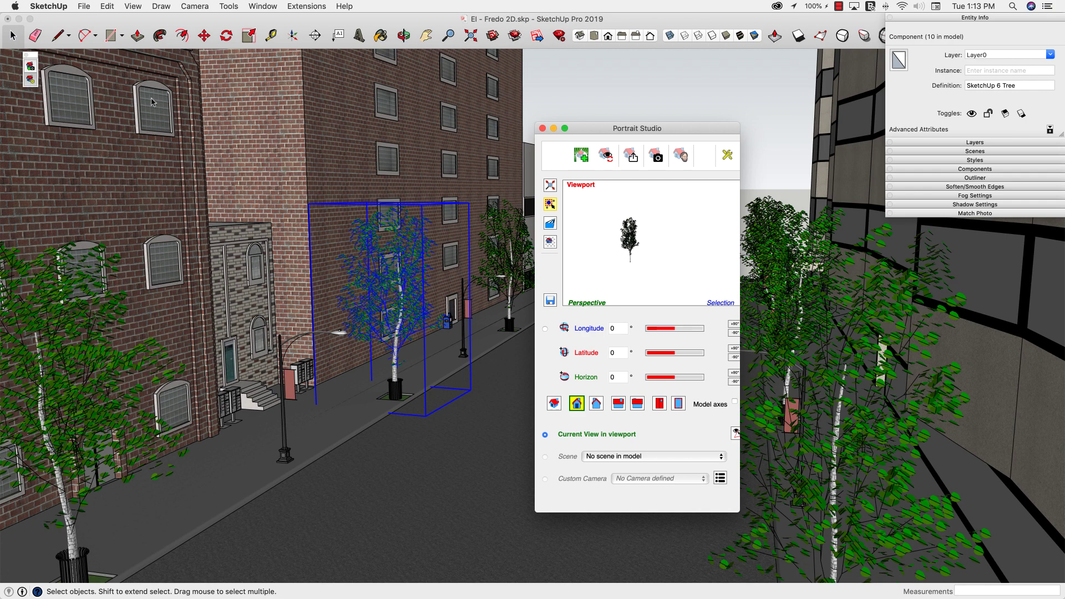
pyautogui.moveTo(659, 129); pyautogui.dragTo(635, 111)
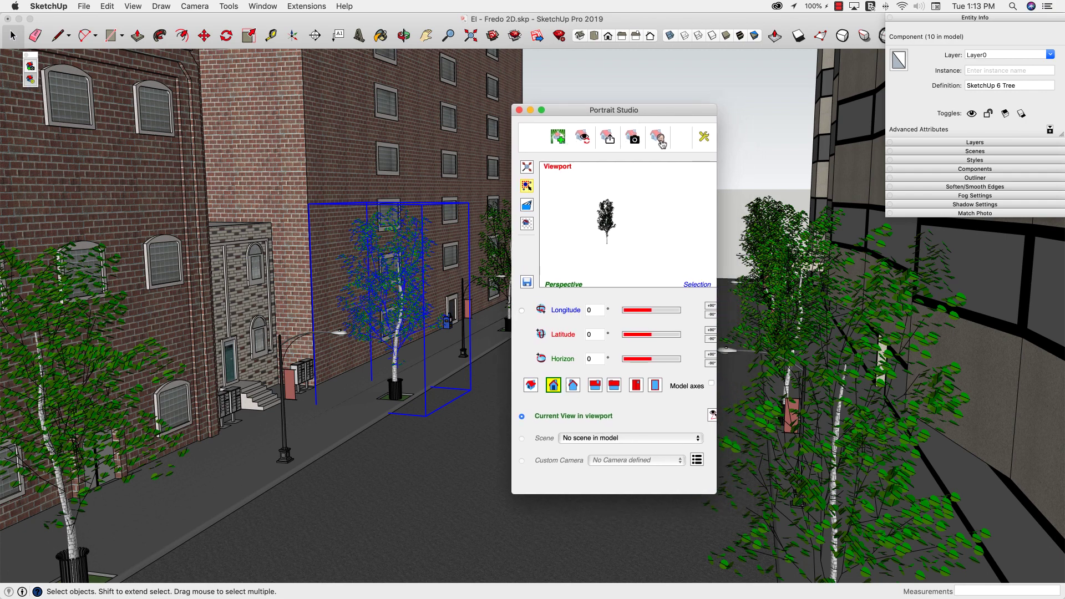
# Switch Portrait Studio to Generate 2D component and preview only the selected tree
pyautogui.click(660, 140)
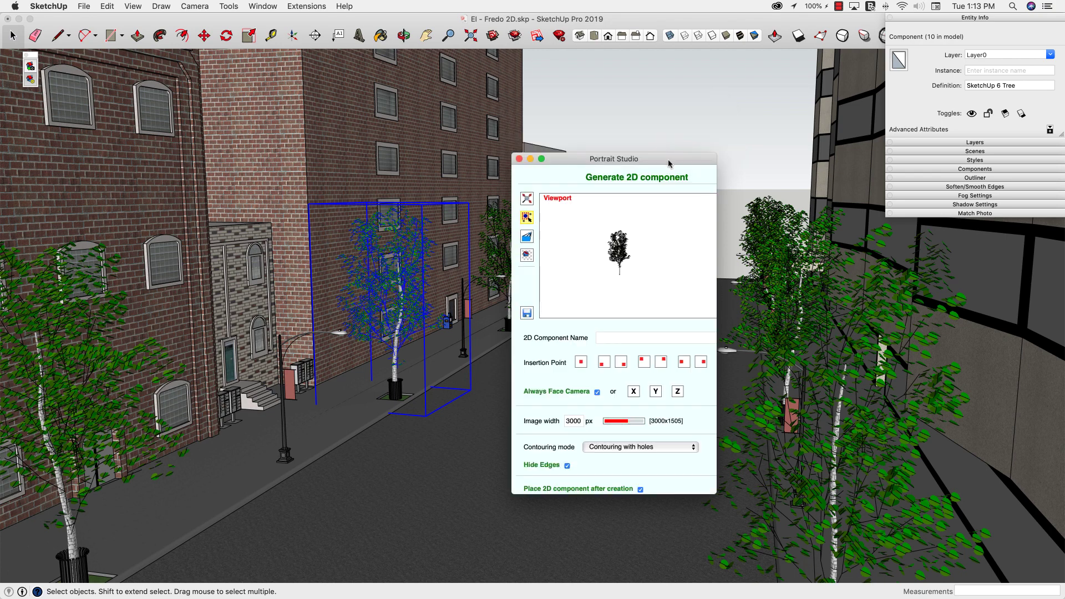
pyautogui.moveTo(669, 114); pyautogui.dragTo(665, 84)
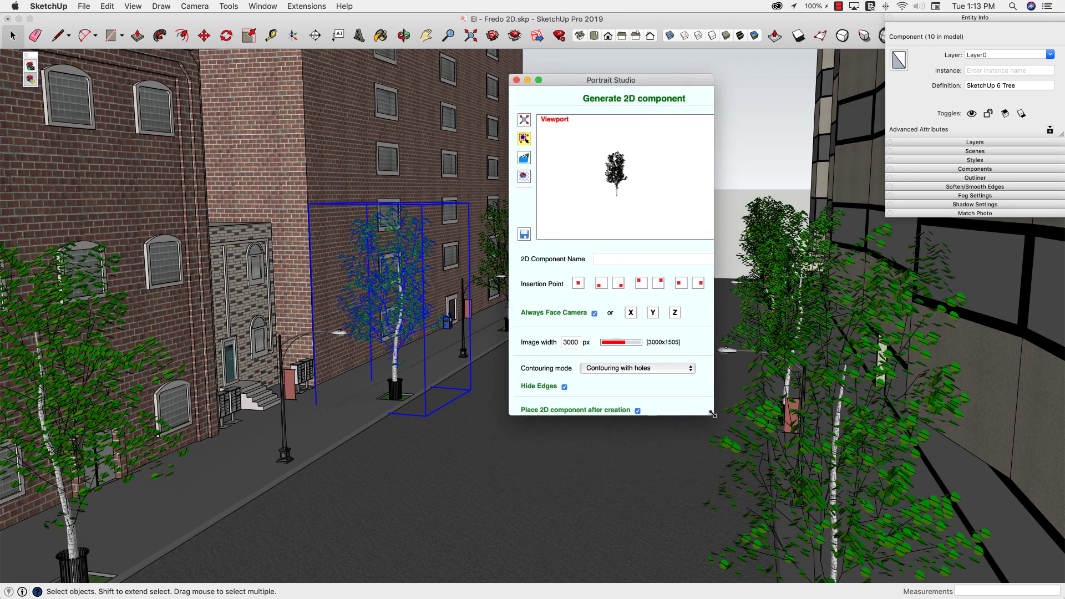
pyautogui.moveTo(714, 414); pyautogui.dragTo(814, 491)
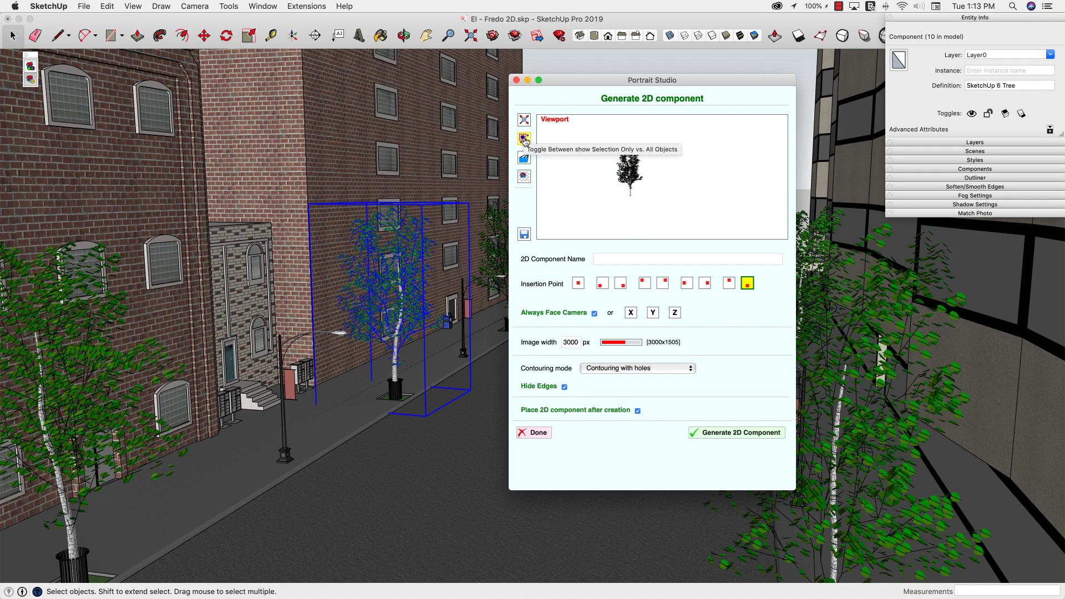
pyautogui.click(524, 139)
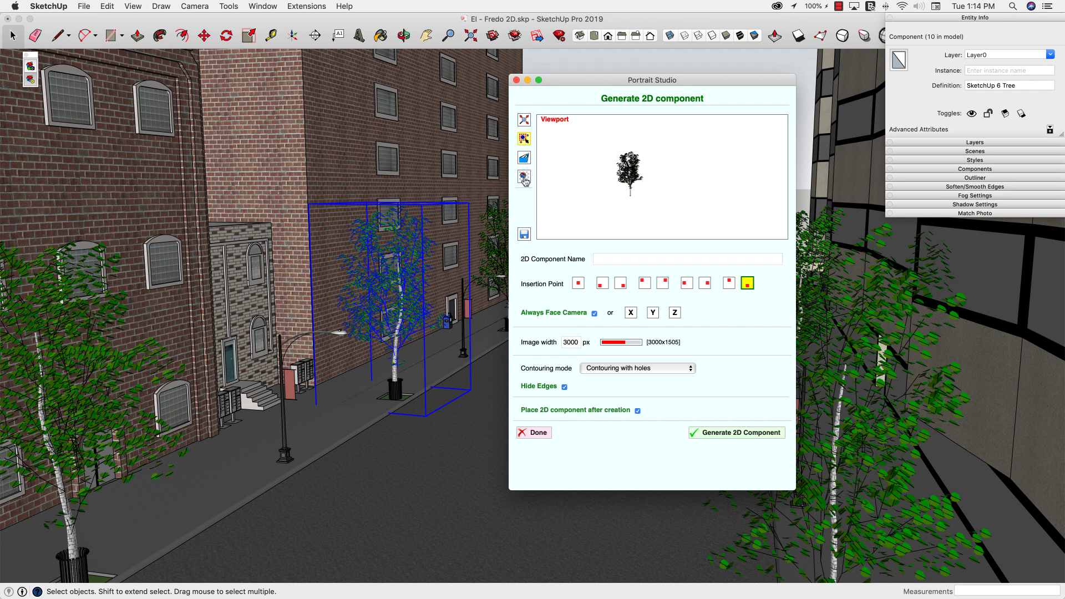
pyautogui.click(523, 160)
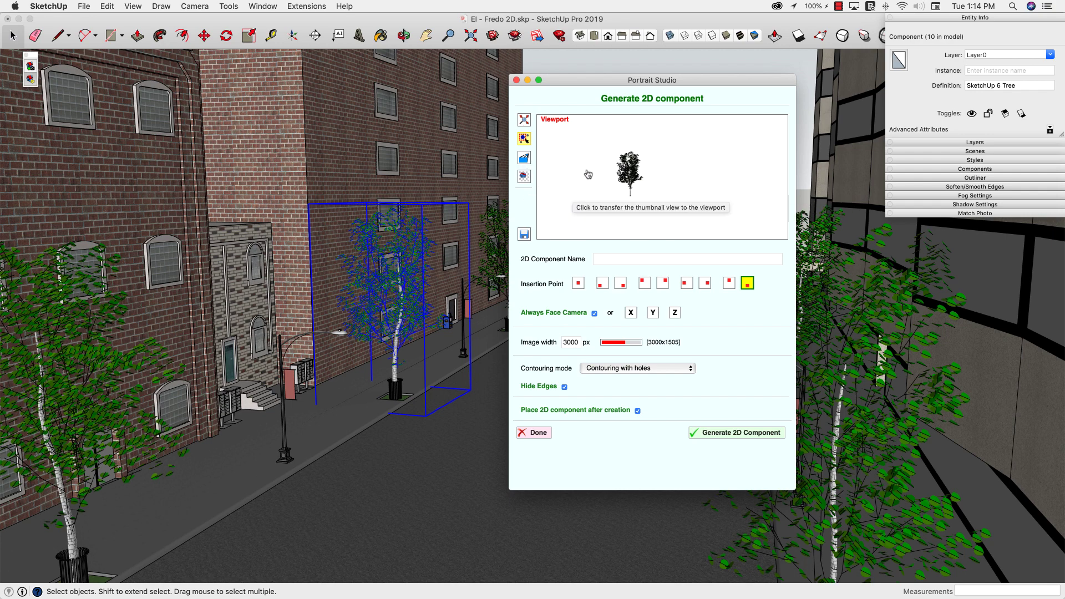
pyautogui.click(616, 258)
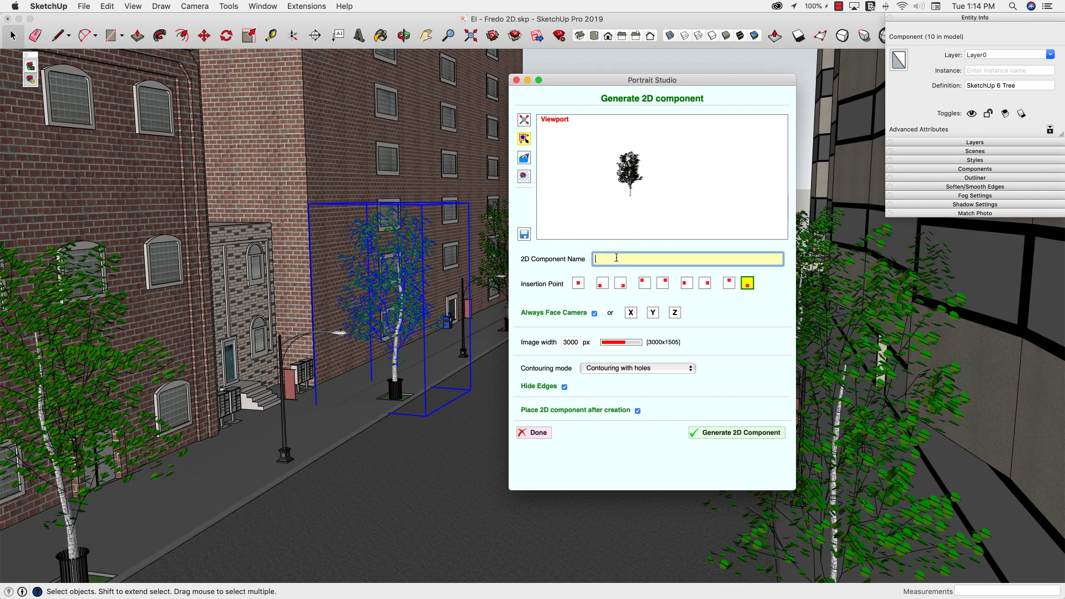
# Name the 2D component 'My New Tree' and set its image width to 2000 px
pyautogui.write('My New Tree')
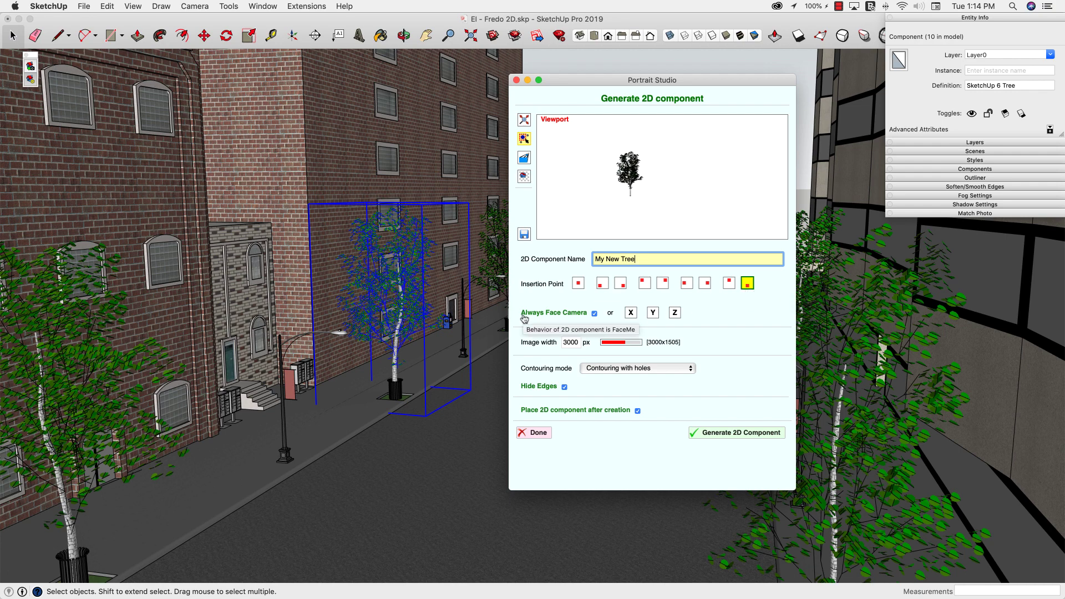
pyautogui.click(569, 343)
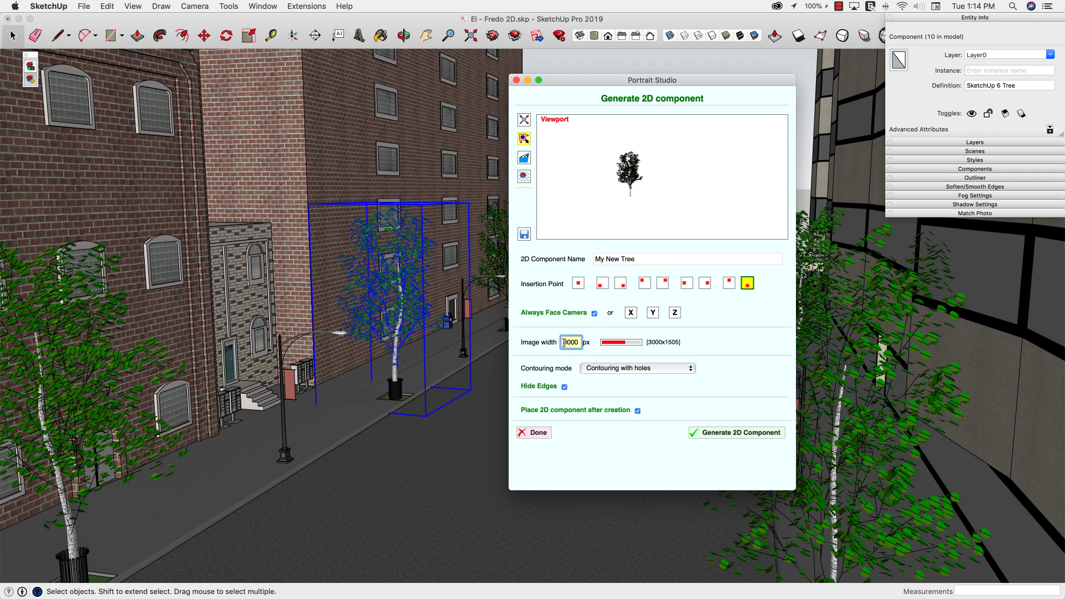
pyautogui.press('Return')
# Keep Contouring with holes, refresh the thumbnail and generate the My New Tree component
pyautogui.click(610, 369)
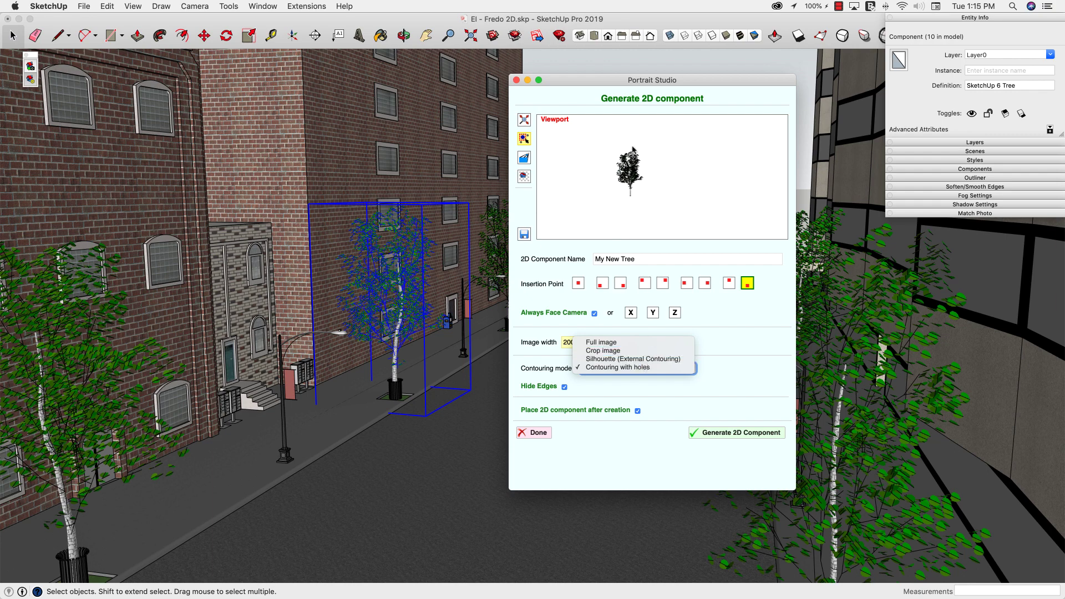
pyautogui.click(728, 388)
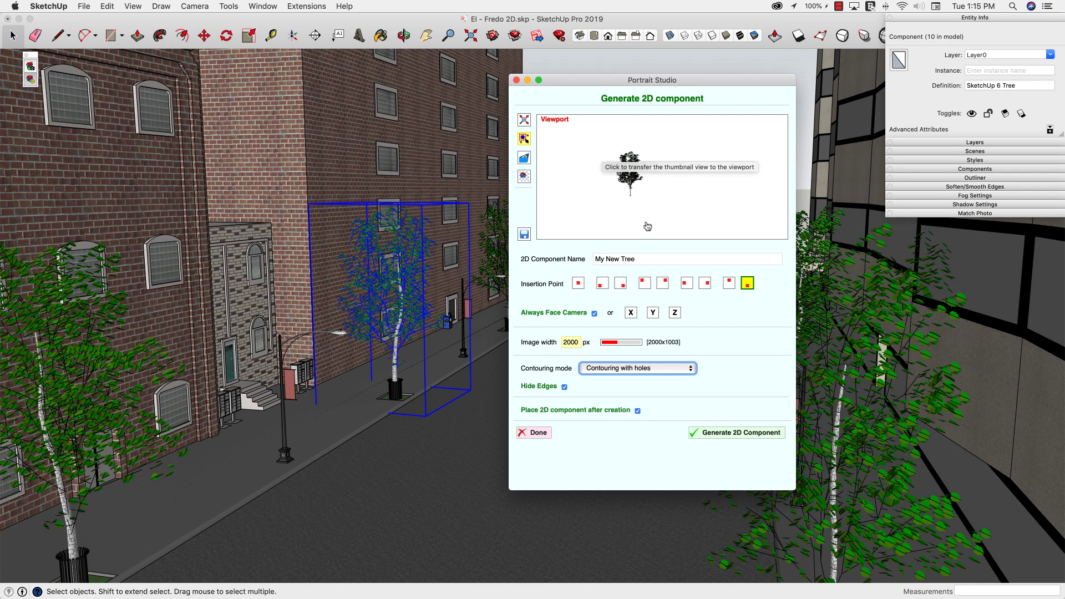
pyautogui.click(629, 169)
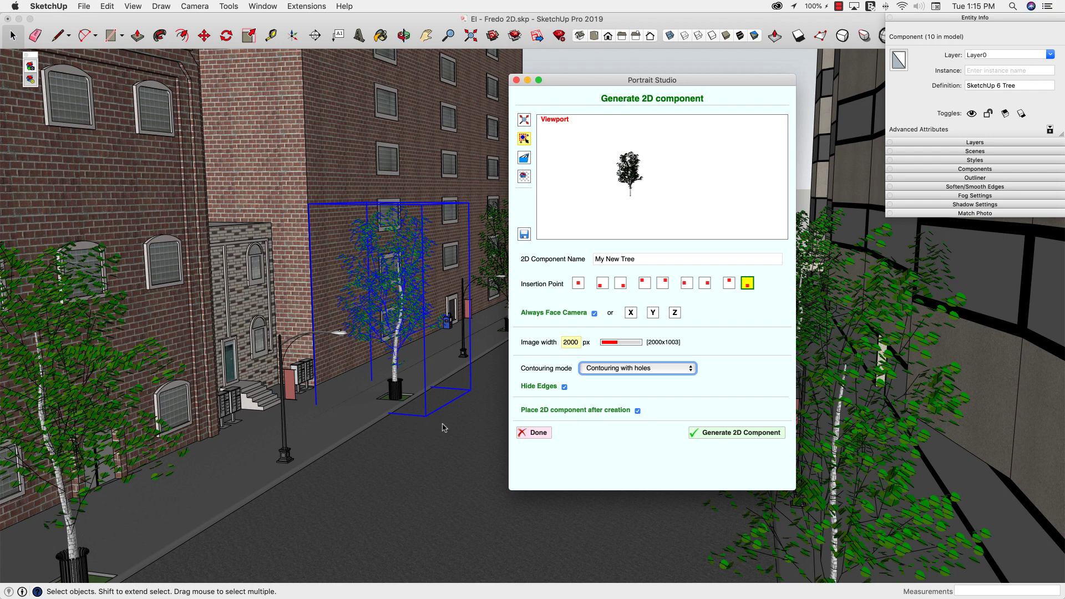
pyautogui.click(732, 434)
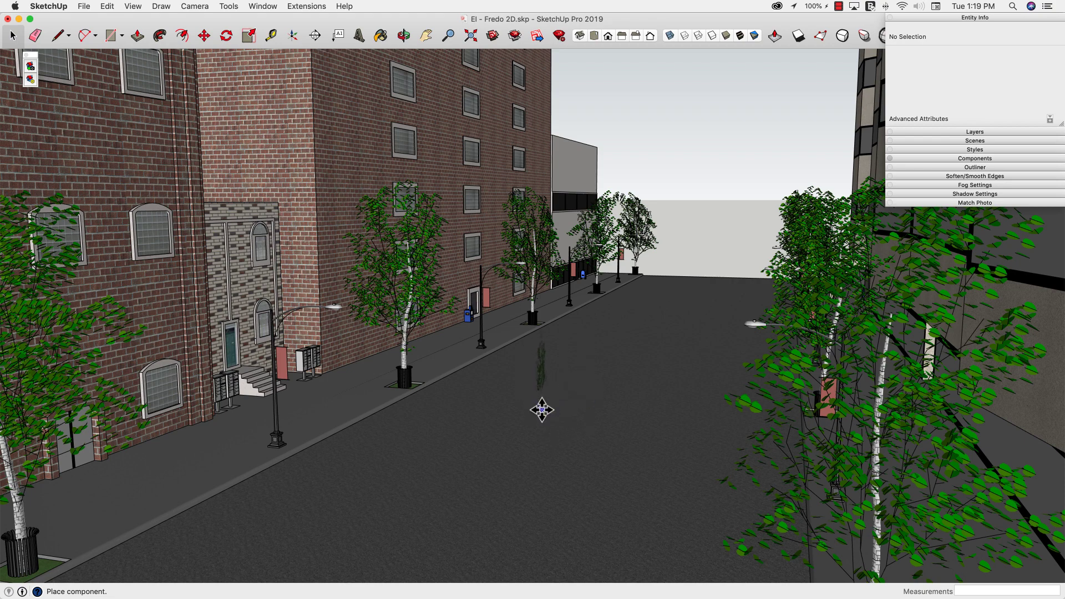
# Place a My New Tree instance in the middle of the roadway
pyautogui.click(542, 410)
pyautogui.press('m')
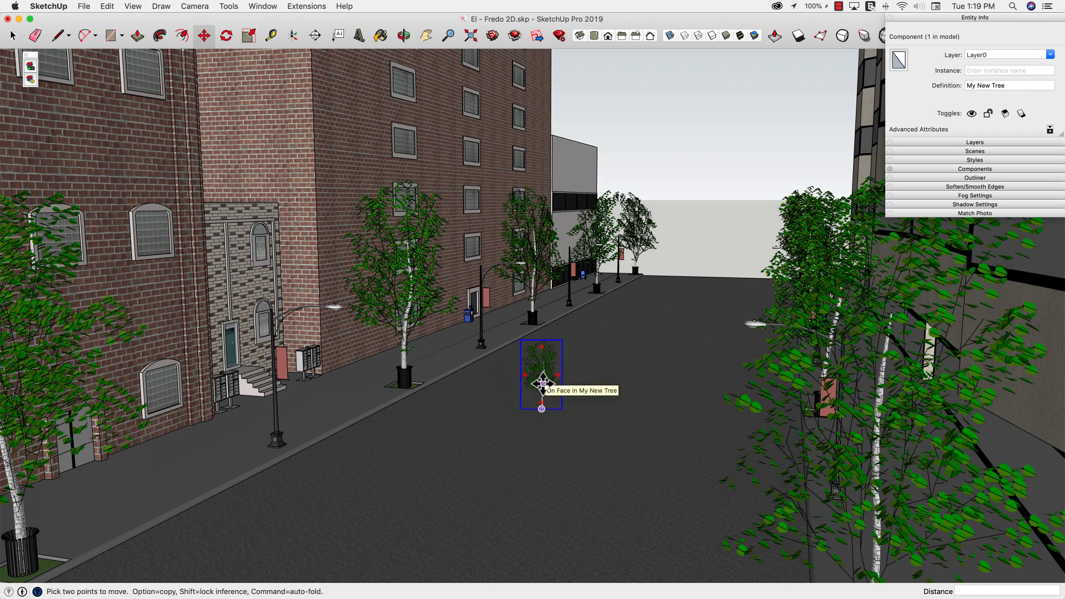
pyautogui.press('s')
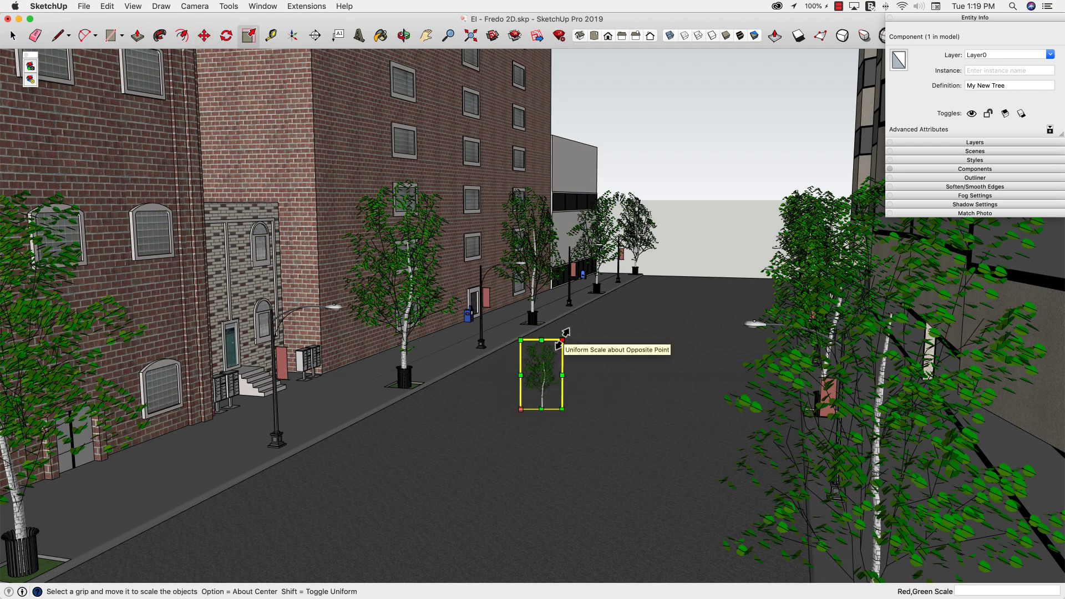
pyautogui.moveTo(562, 339); pyautogui.dragTo(656, 212)
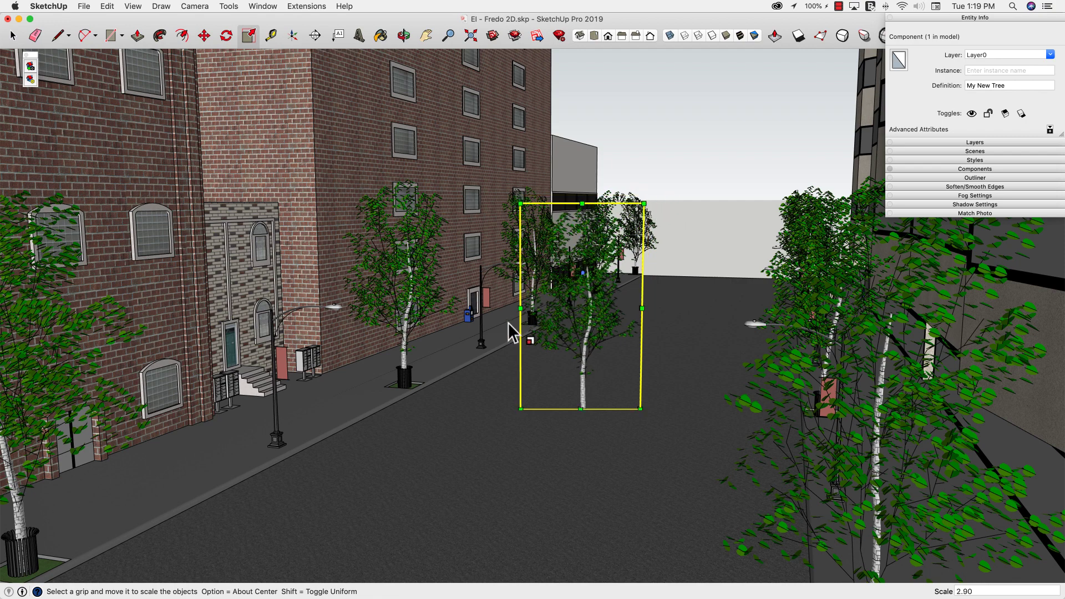
pyautogui.press('super+z')
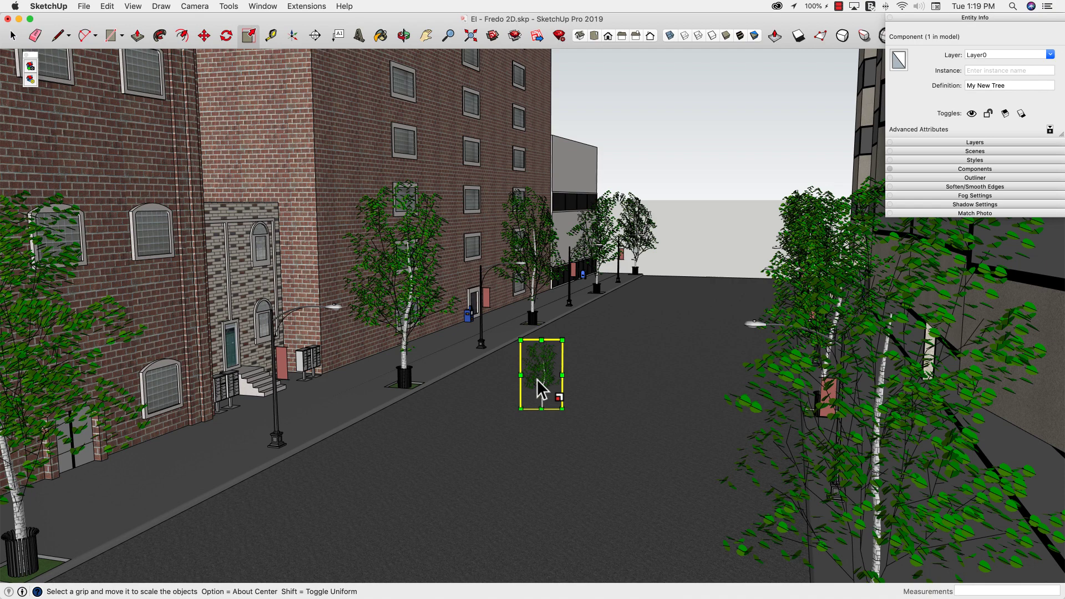
# Inside the tree component, scale all its faces up about 2.88 times
pyautogui.press('space')
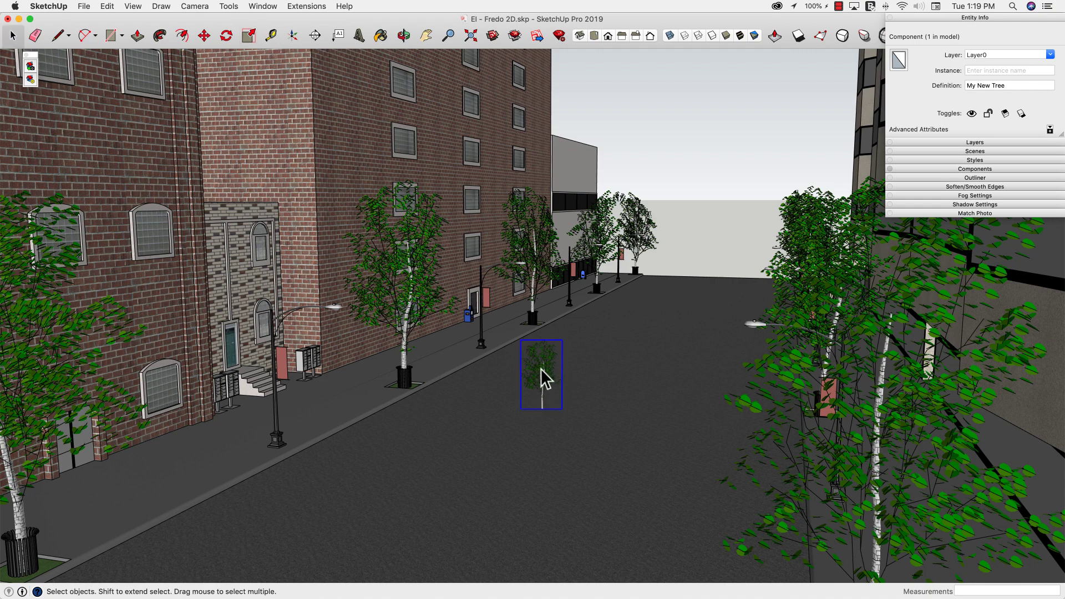
pyautogui.doubleClick(543, 377)
pyautogui.moveTo(495, 310); pyautogui.dragTo(587, 438)
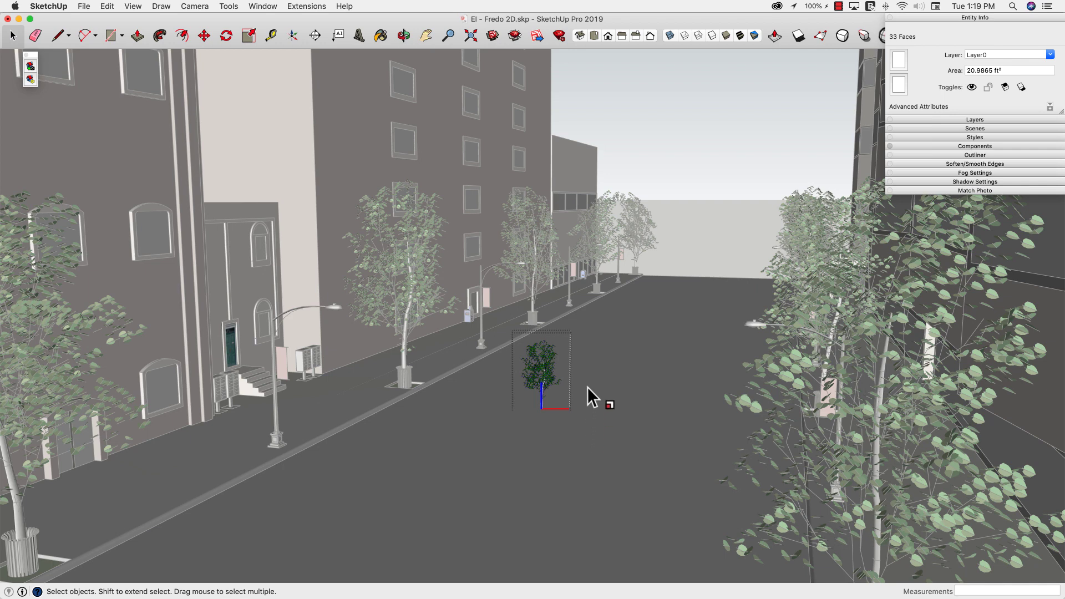
pyautogui.press('s')
pyautogui.moveTo(563, 336); pyautogui.dragTo(659, 214)
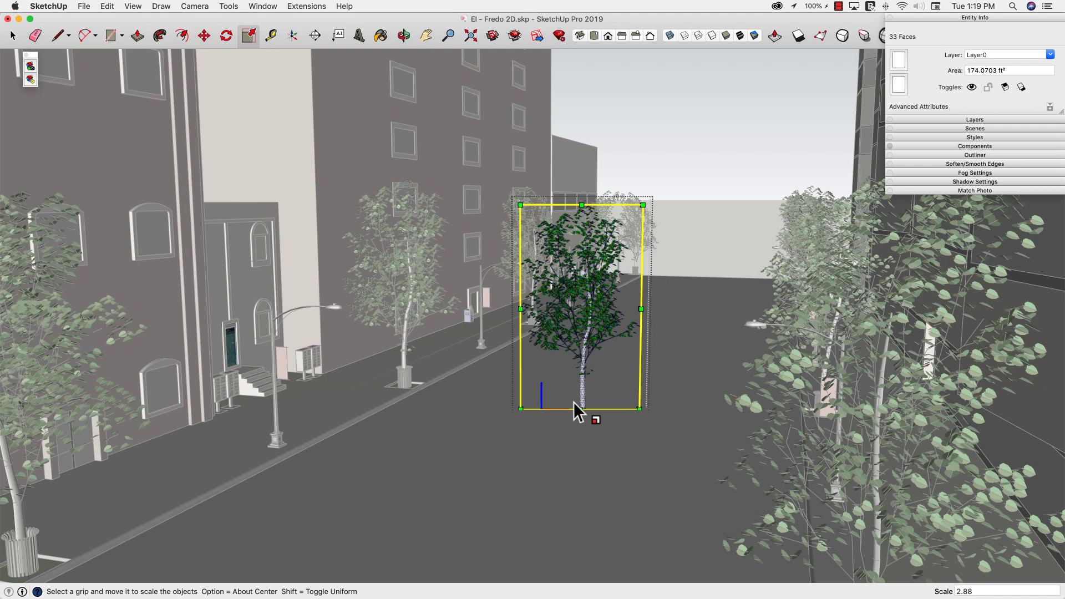
# Move the enlarged artwork so its trunk base sits on the component origin
pyautogui.scroll(10, 579, 403)
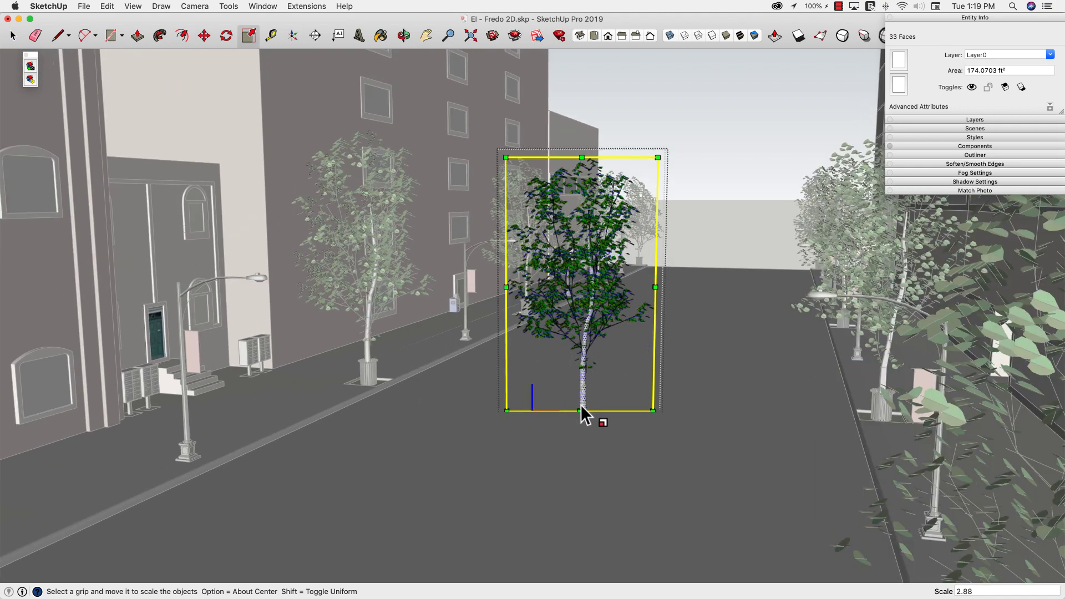
pyautogui.press('m')
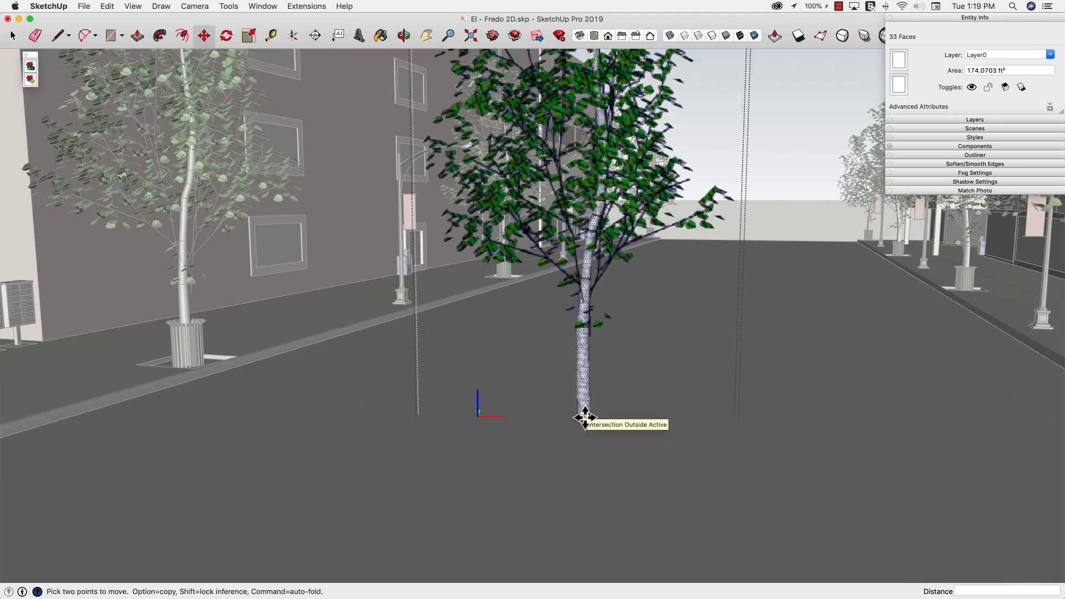
pyautogui.click(583, 417)
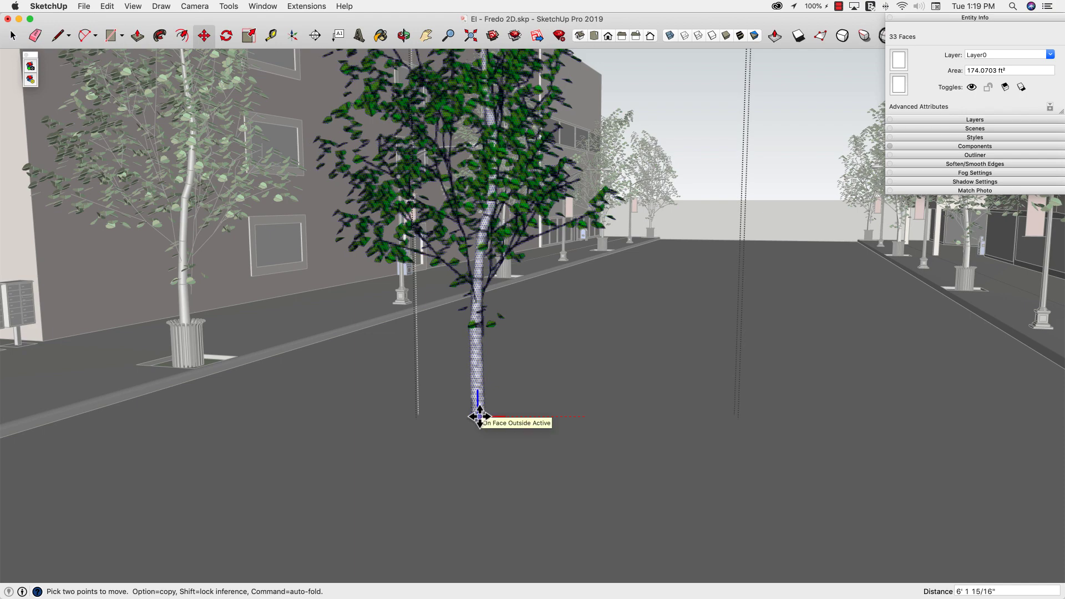
pyautogui.click(479, 416)
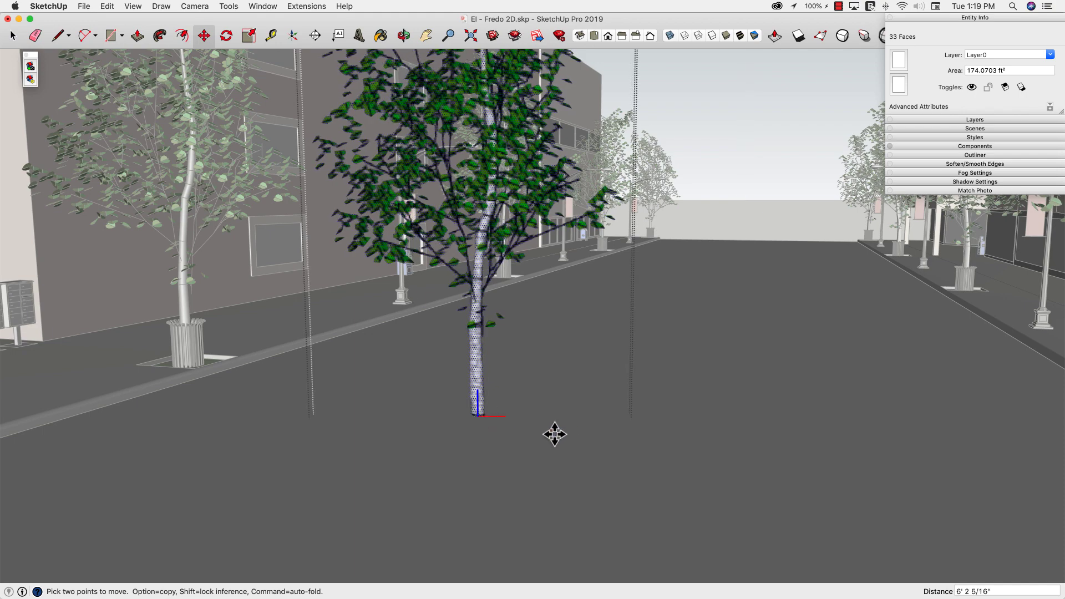
pyautogui.scroll(2, 611, 430)
pyautogui.scroll(-5, 505, 419)
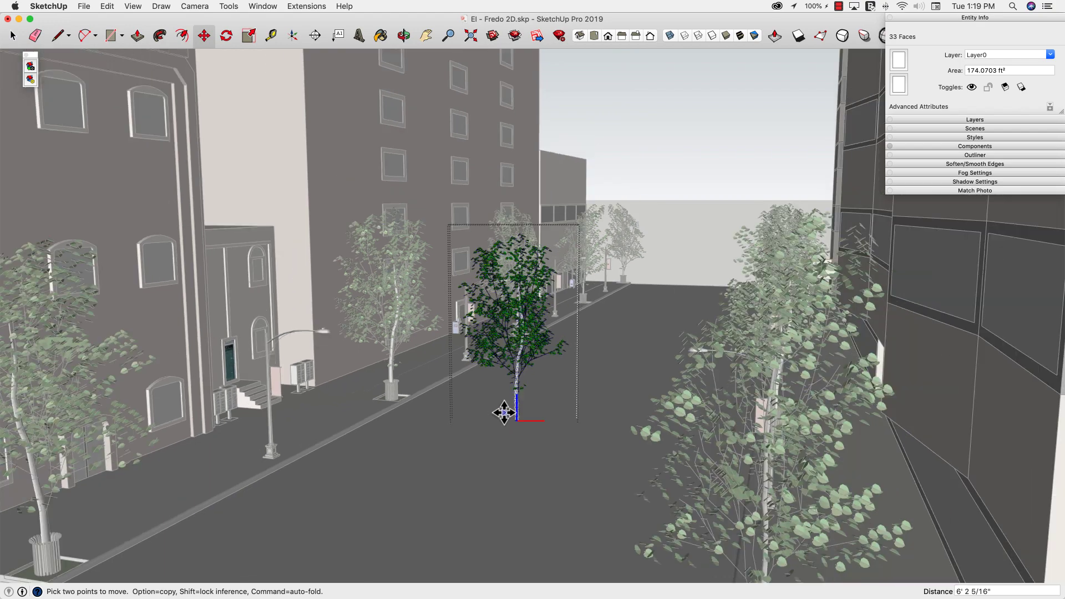
# Move the My New Tree about 40' 1 5/16" right, then select a sidewalk 3D tree
pyautogui.press('space')
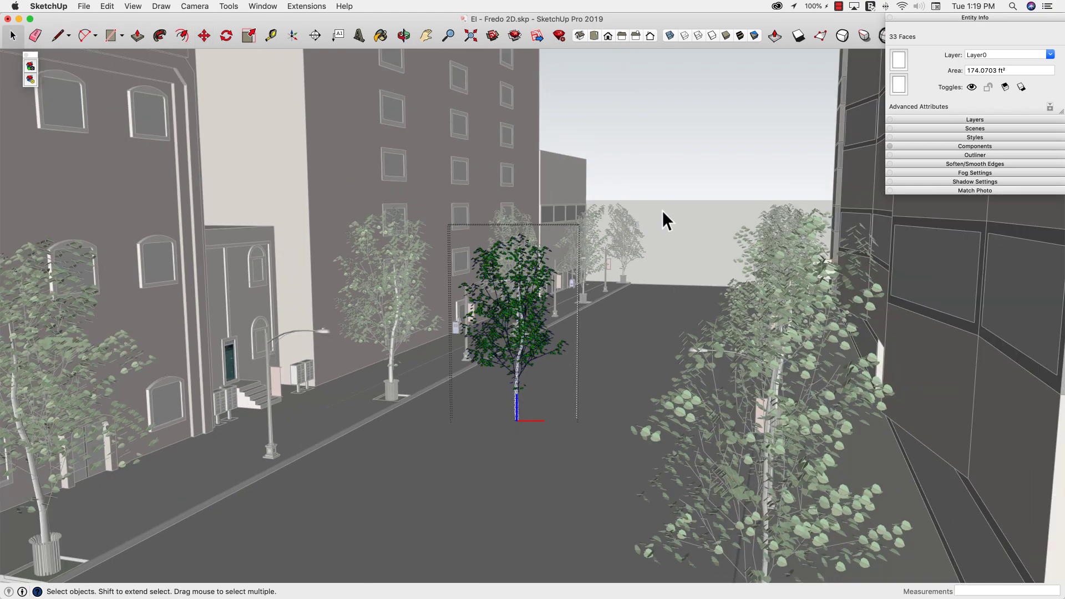
pyautogui.click(664, 221)
pyautogui.click(519, 389)
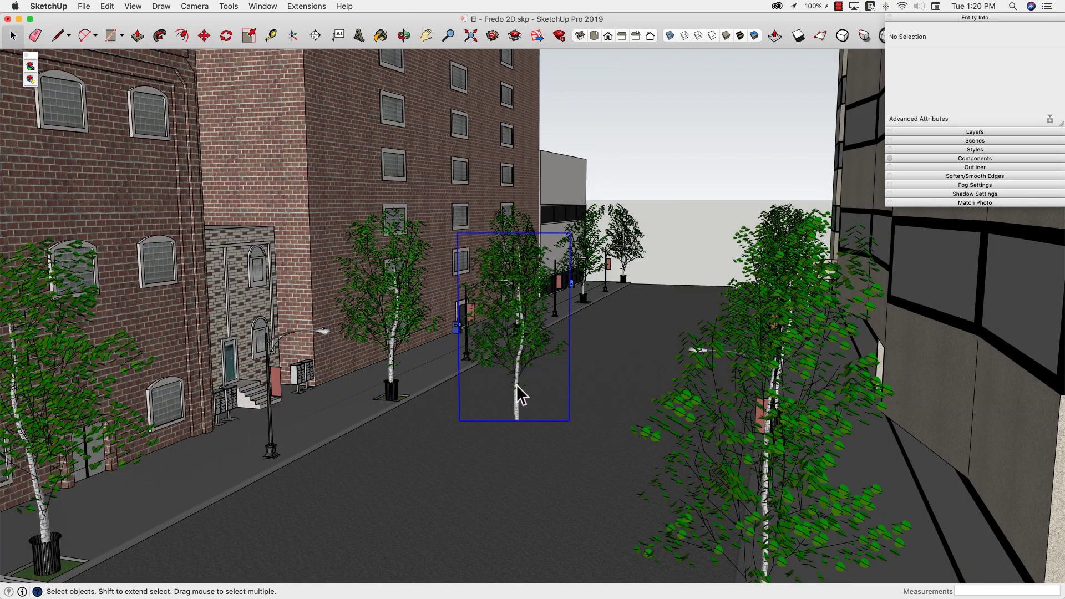
pyautogui.press('m')
pyautogui.click(500, 416)
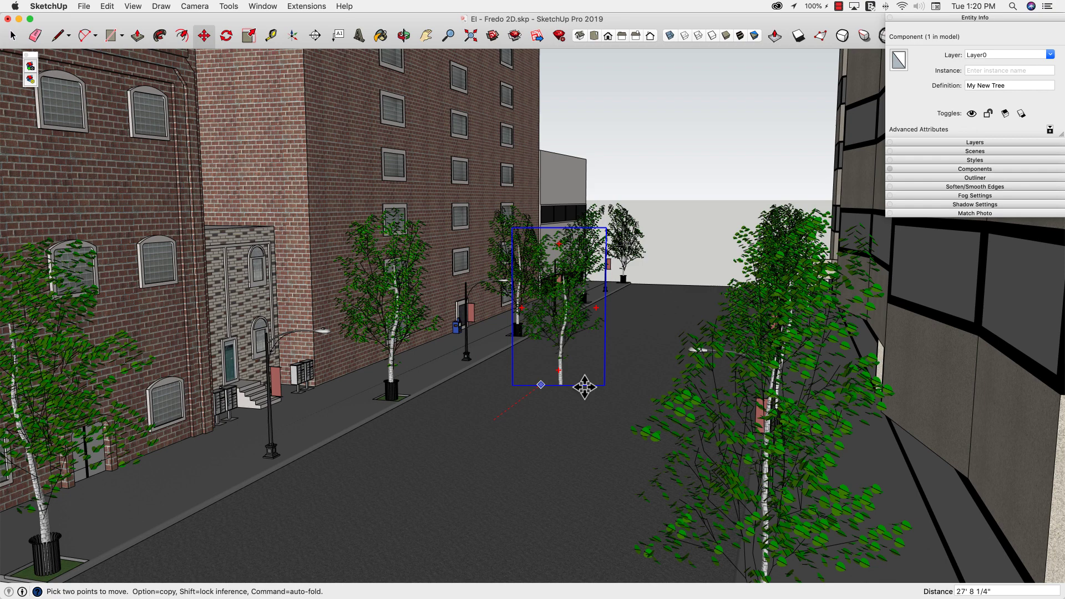
pyautogui.click(561, 407)
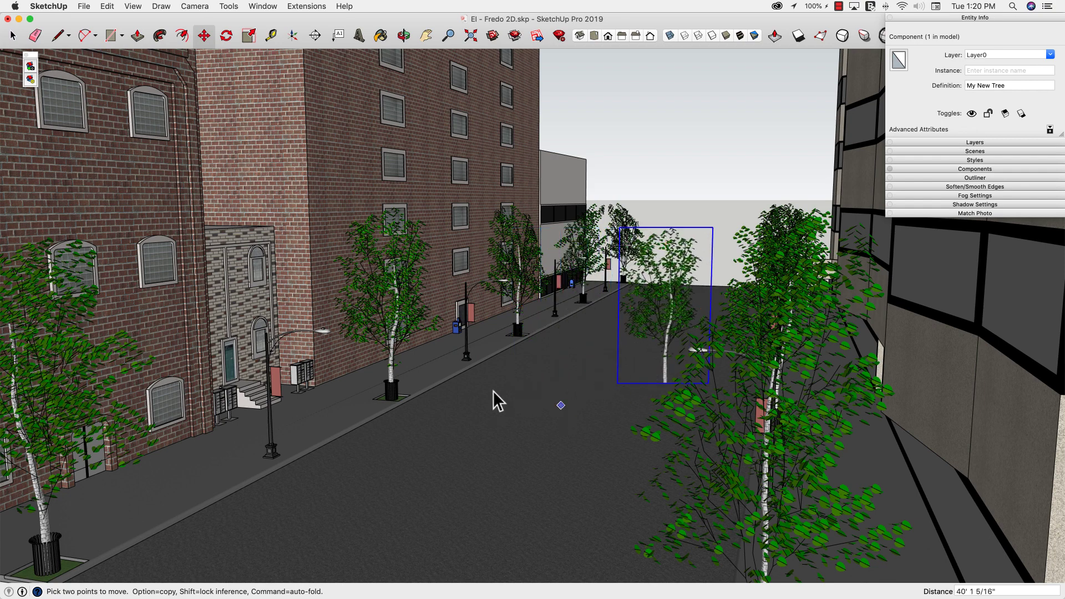
pyautogui.press('space')
pyautogui.click(389, 359)
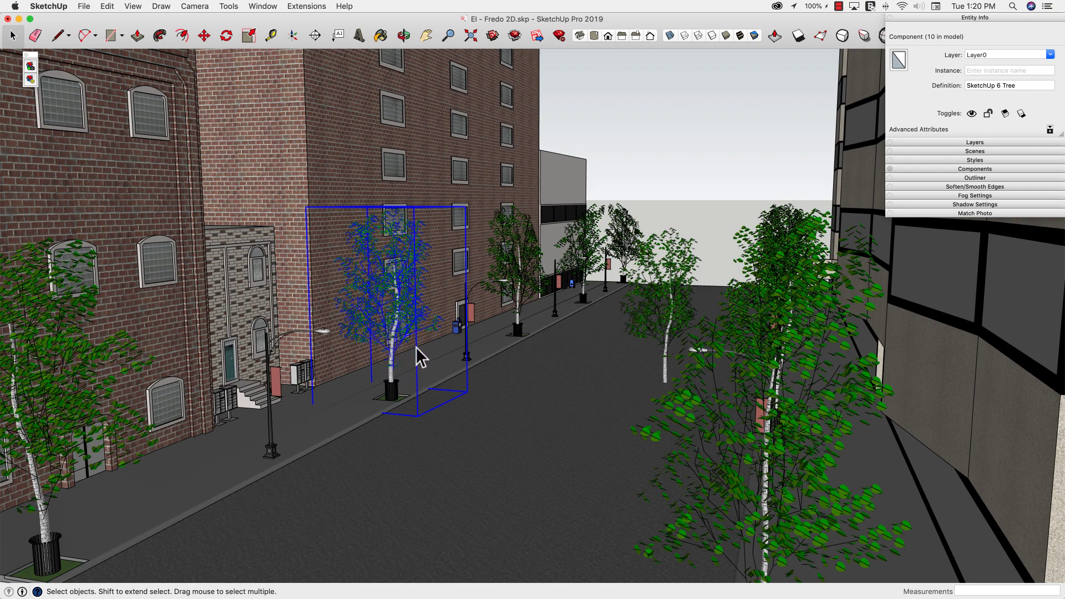
# Replace the selected left-sidewalk 3D birch with My New Tree from the Components panel
pyautogui.click(955, 169)
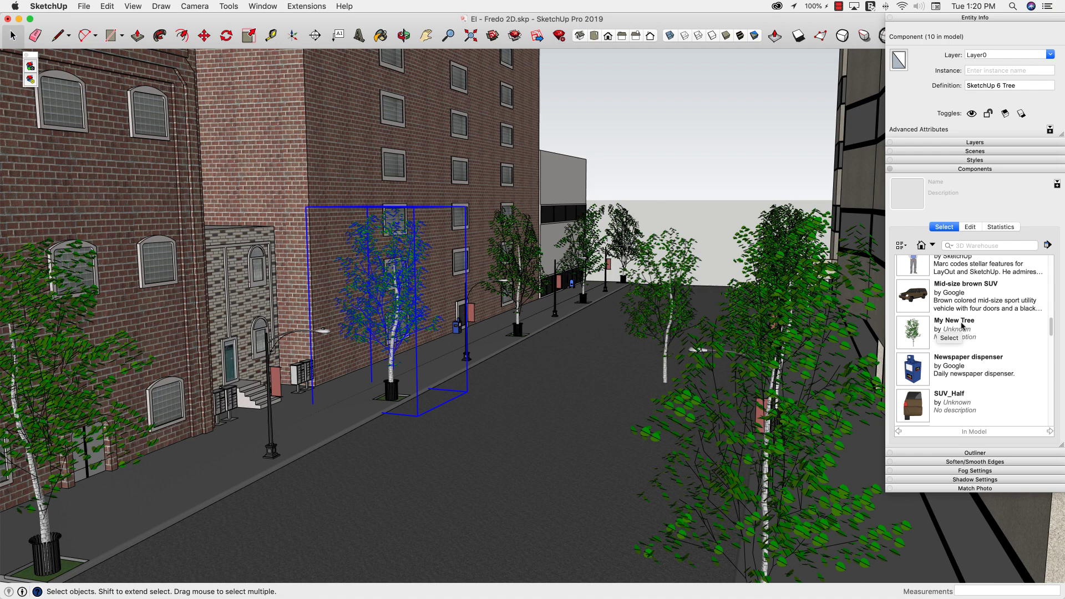
pyautogui.rightClick(913, 333)
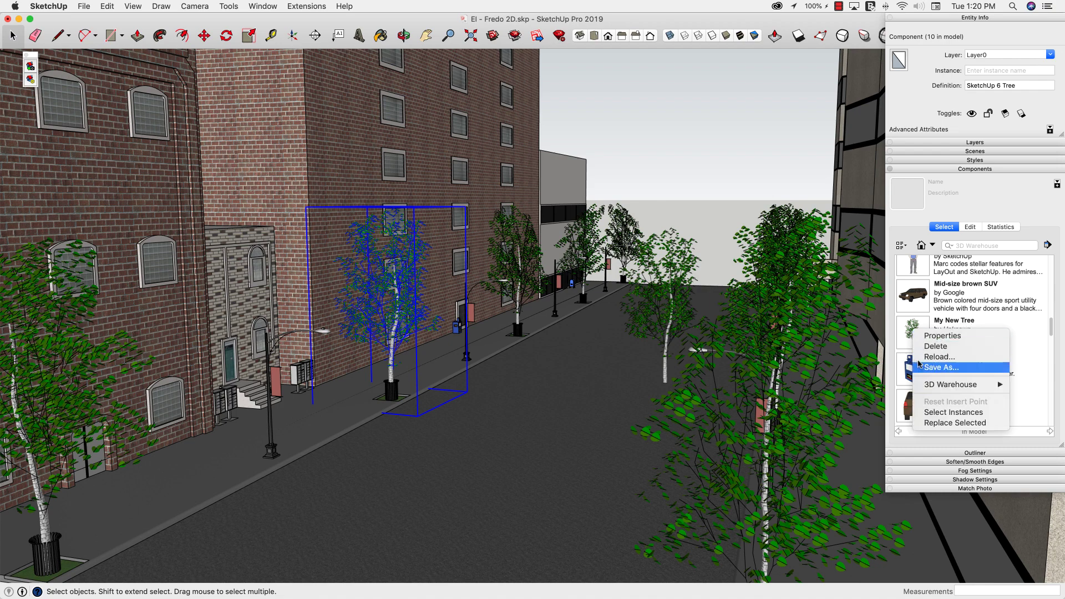
pyautogui.click(939, 424)
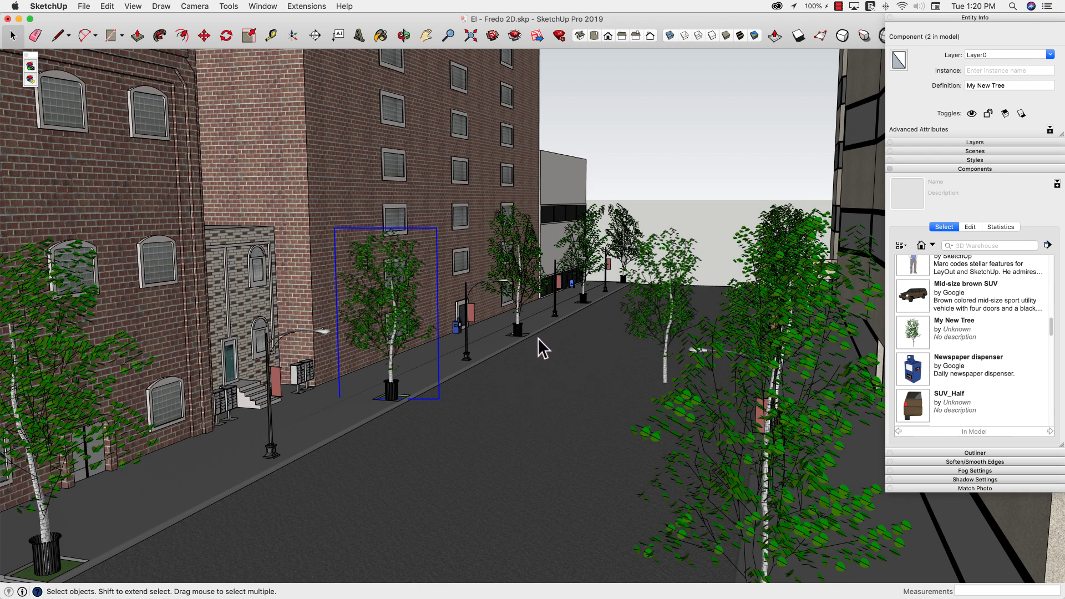
pyautogui.click(672, 314)
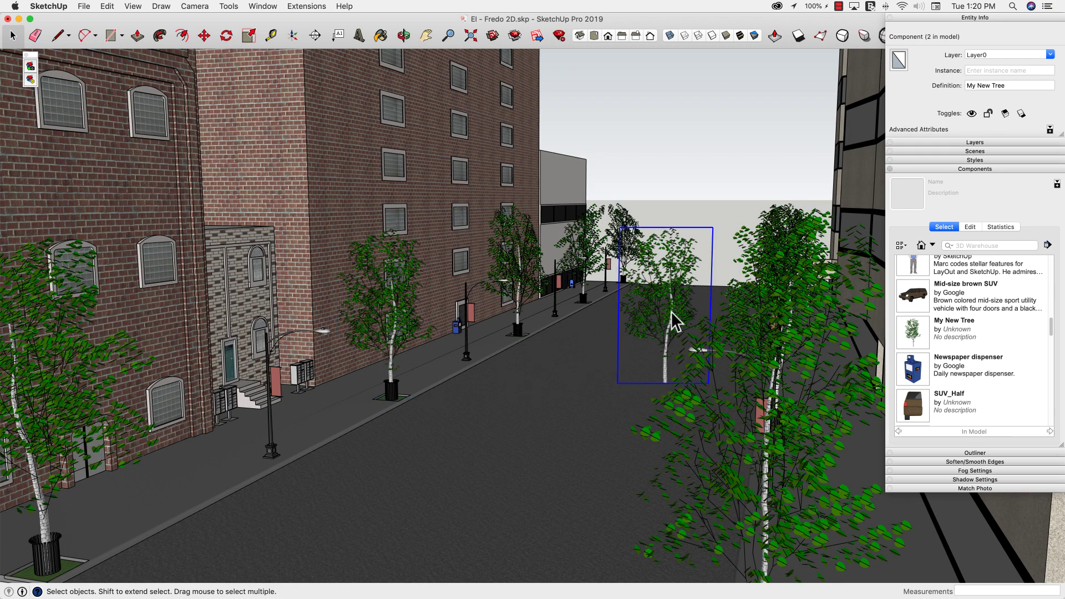
# Delete the roadway My New Tree and select the remaining sidewalk copy
pyautogui.press('Delete')
pyautogui.moveTo(671, 322); pyautogui.dragTo(321, 349, button='middle')
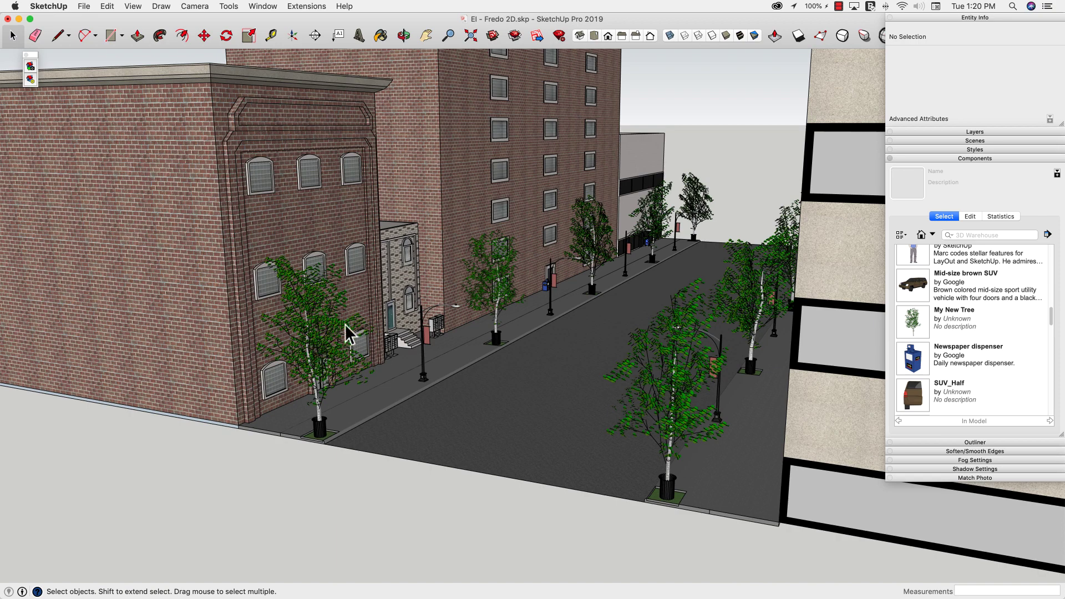
pyautogui.moveTo(497, 308); pyautogui.dragTo(502, 306, button='middle')
pyautogui.click(501, 300)
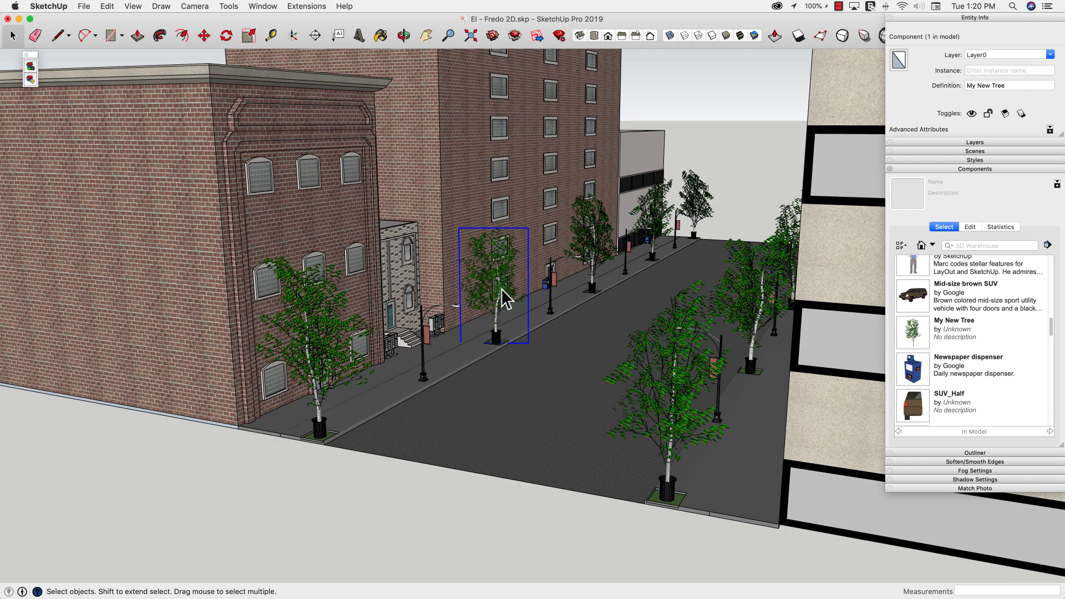
# Orbit the view slightly around the street model
pyautogui.moveTo(328, 368); pyautogui.dragTo(328, 309, button='middle')
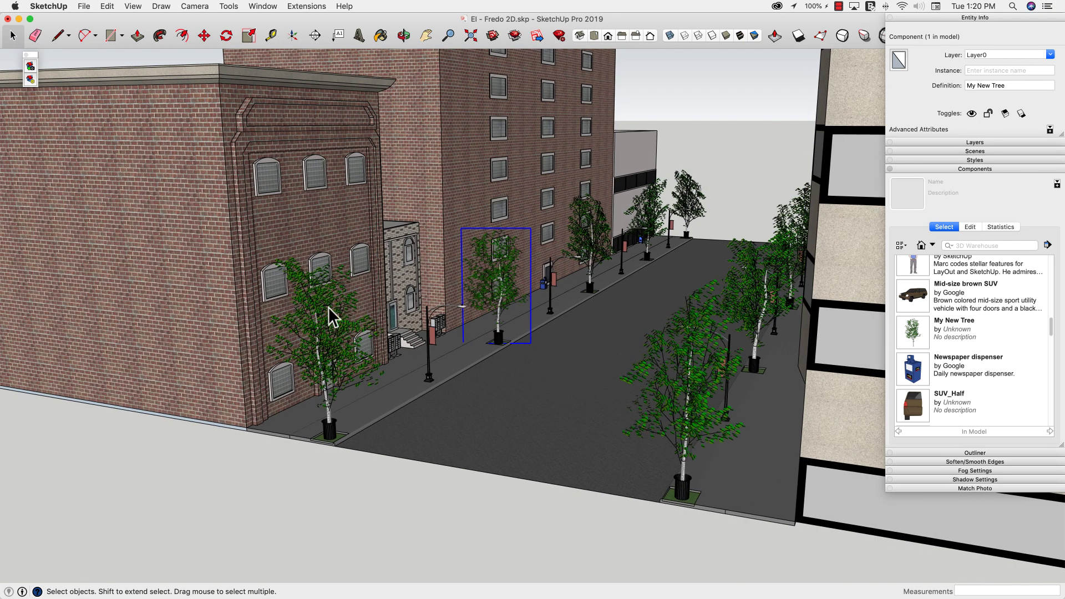